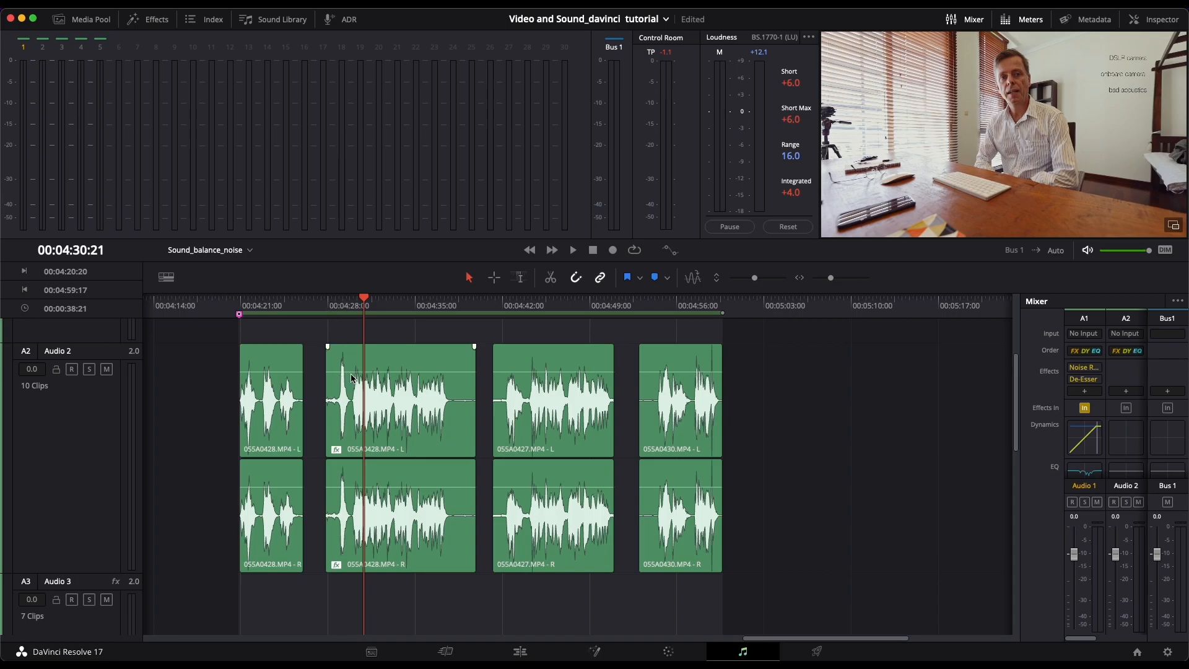
Select the second clip on Audio 2 and play the loud noise near its start.
click(433, 367)
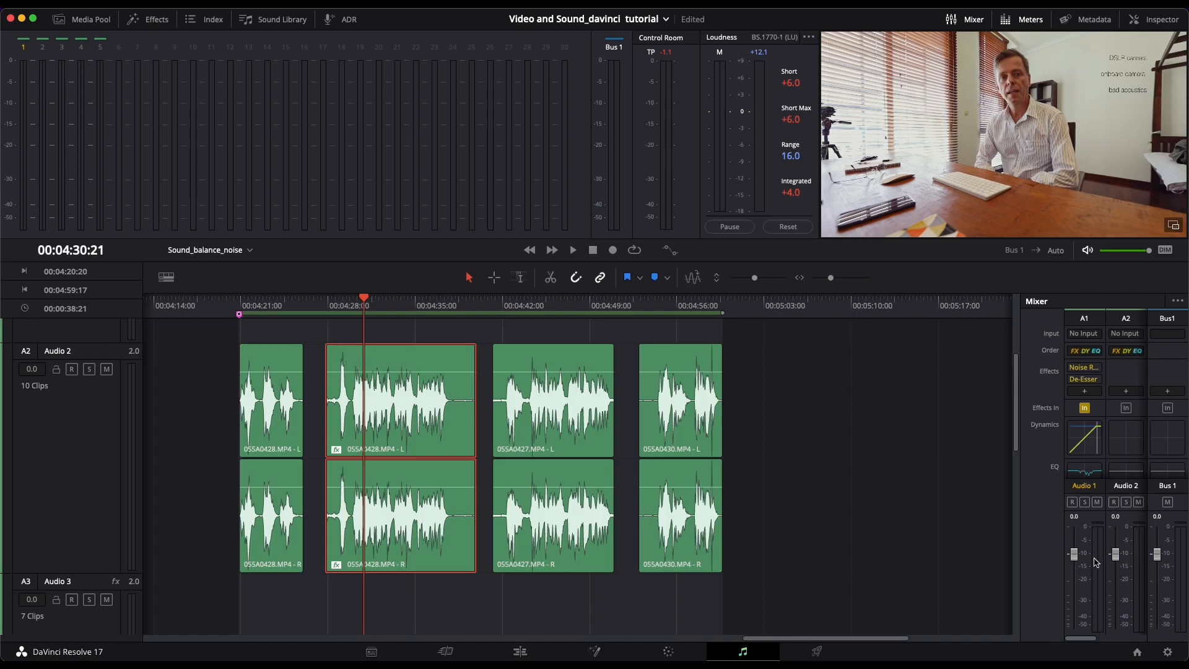
click(340, 306)
key(space)
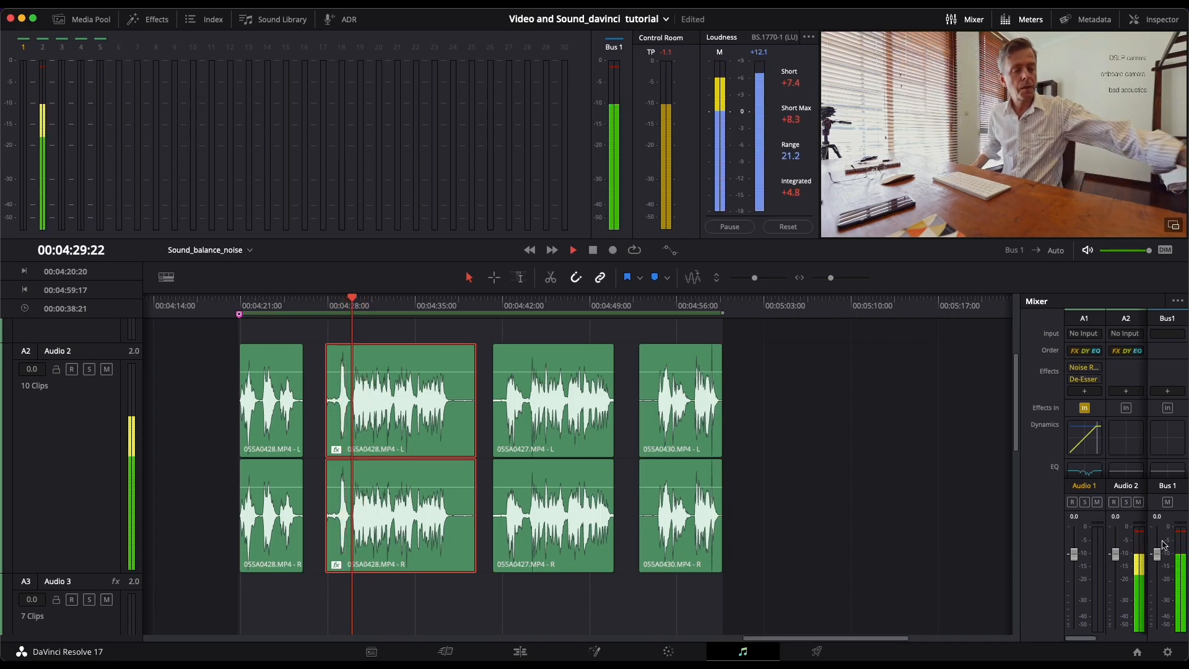
key(space)
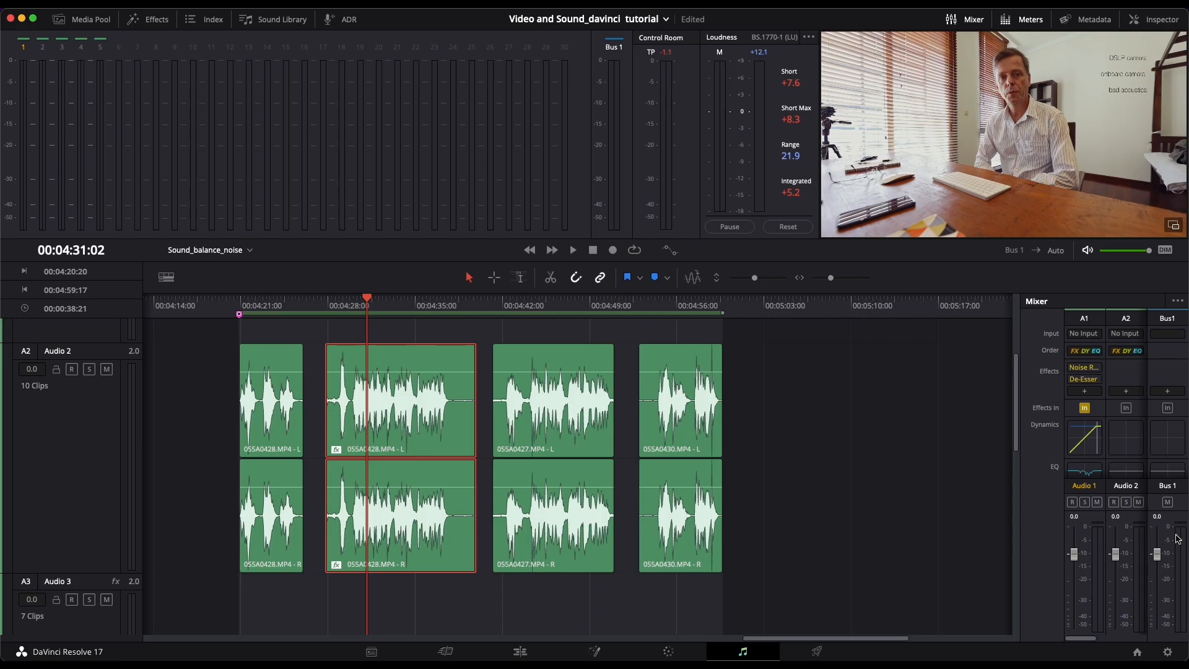
Add four volume keyframes to the selected clip, two before and two after the loud noise near its start.
click(336, 371)
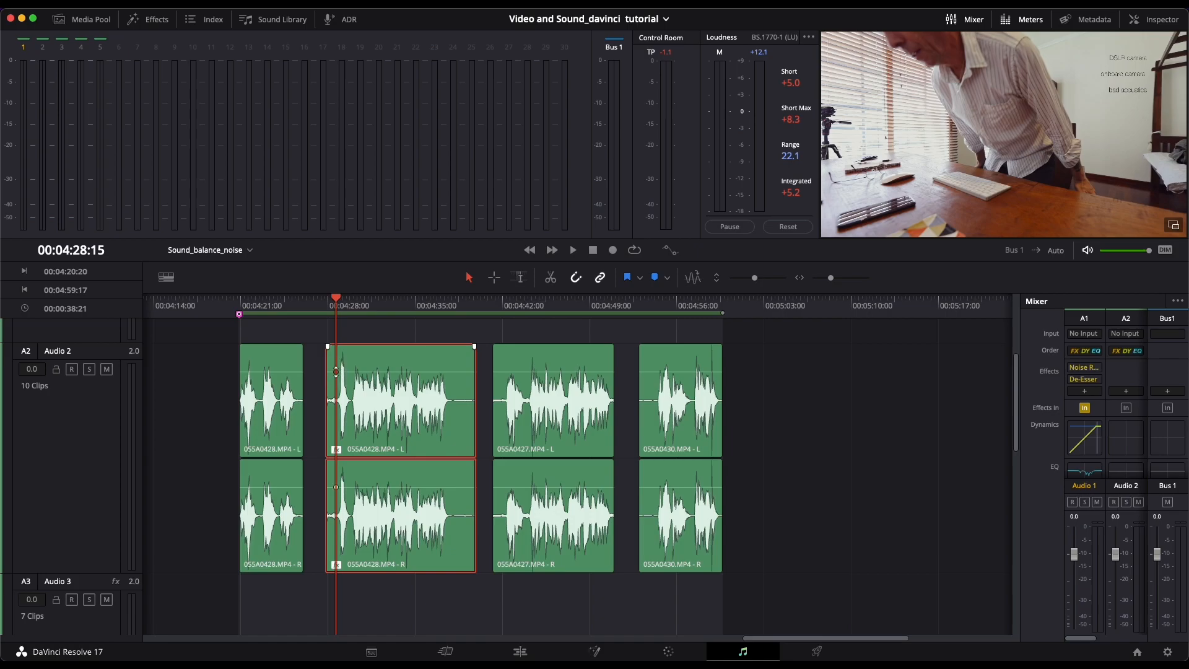
alt+click(351, 372)
drag(830, 278, 836, 278)
scroll(638, 433, right, 5)
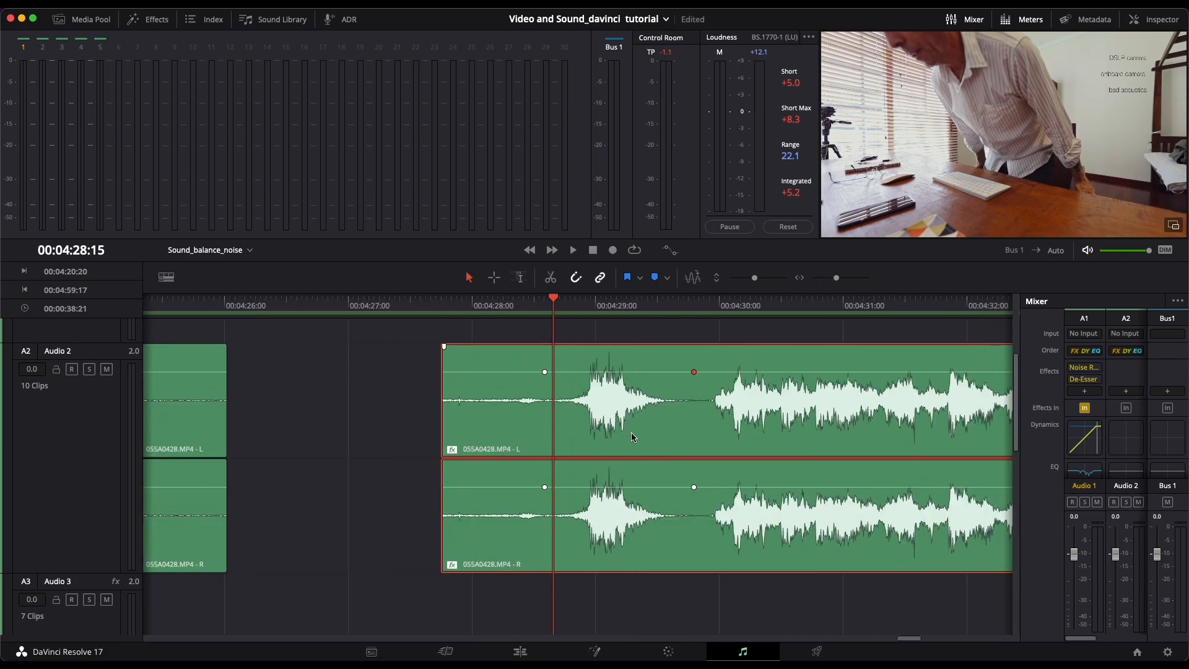
scroll(633, 437, right, 2)
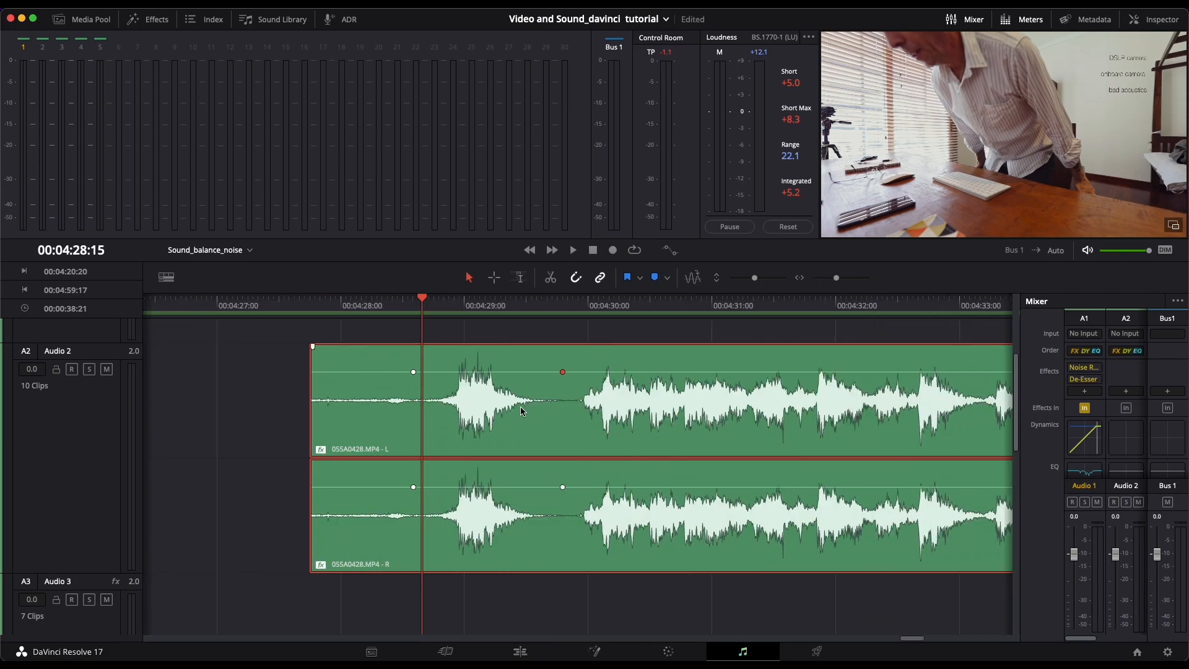
alt+click(445, 372)
Compare the clip's volume keyframe indicators in the Inspector at the first keyframe and before it, at 00:04:28:09.
click(421, 299)
drag(422, 298, 433, 308)
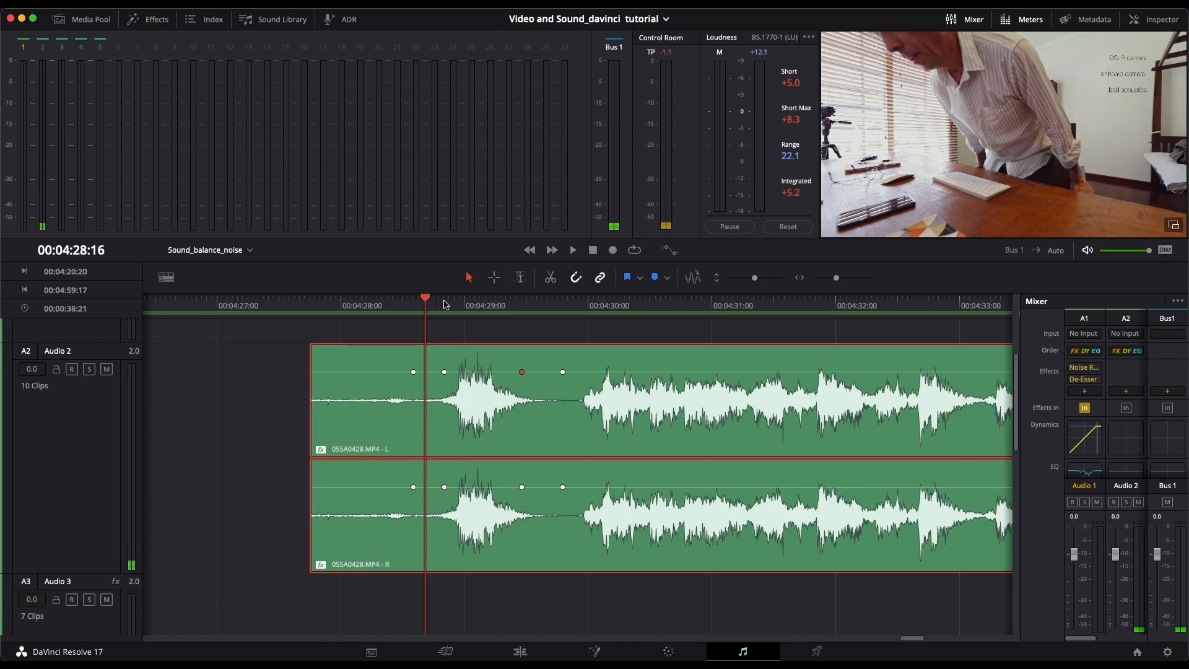
scroll(436, 306, left, 2)
click(438, 304)
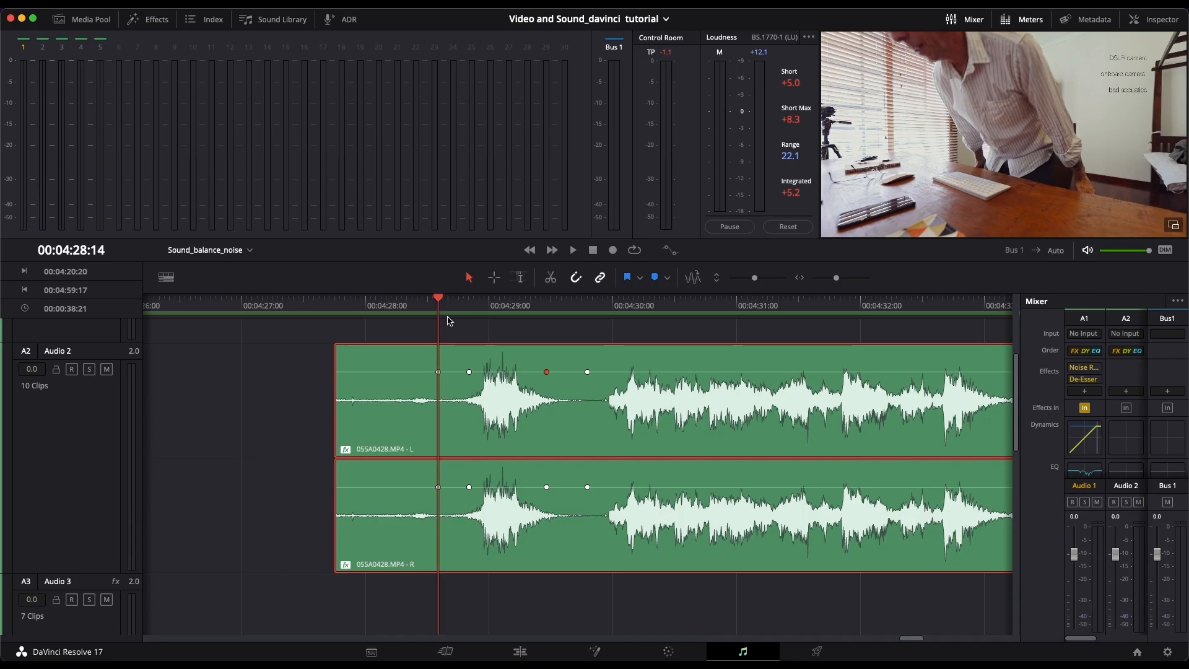
click(1156, 21)
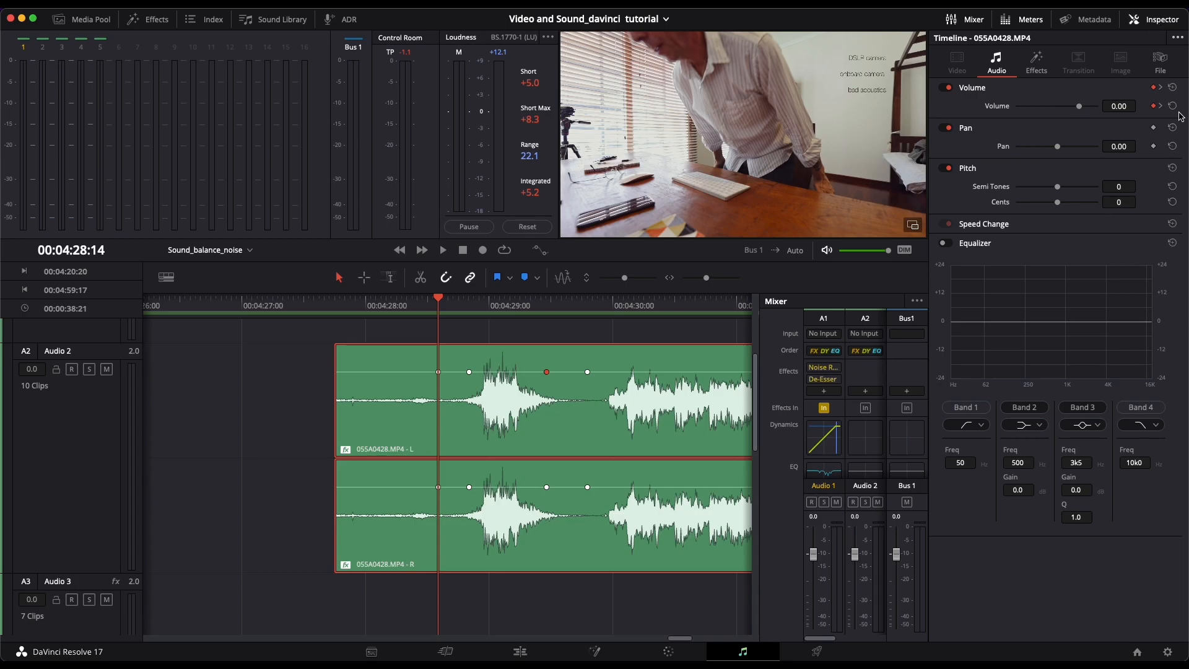
click(416, 306)
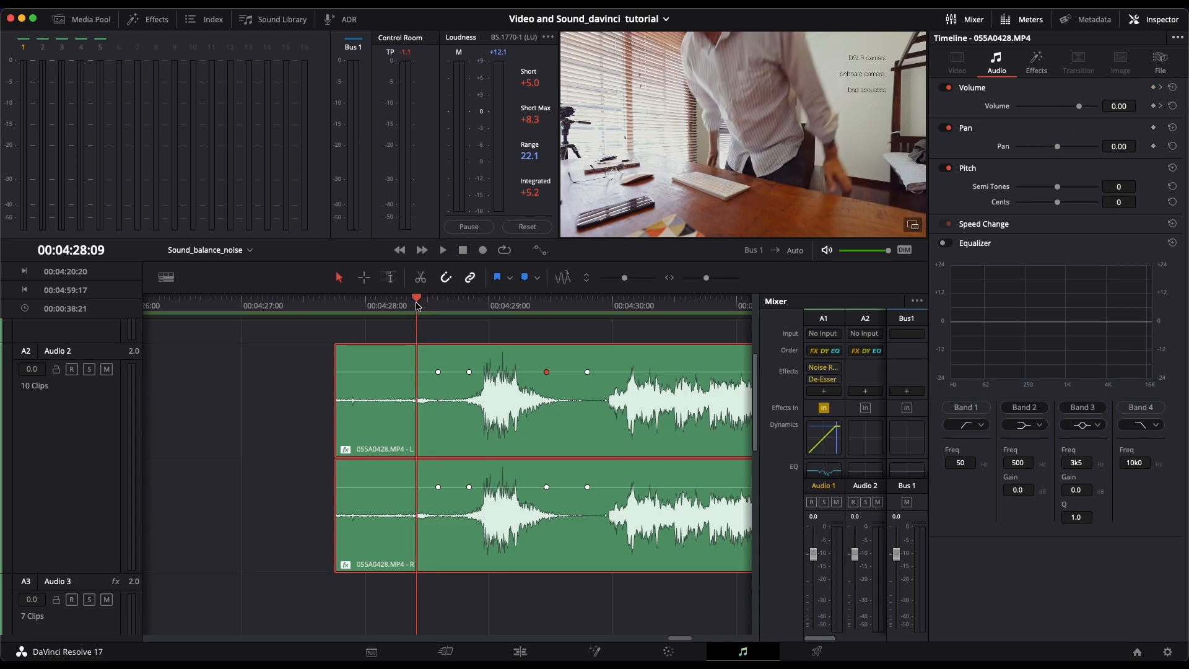
alt+click(413, 372)
click(1153, 88)
click(1153, 107)
click(1153, 19)
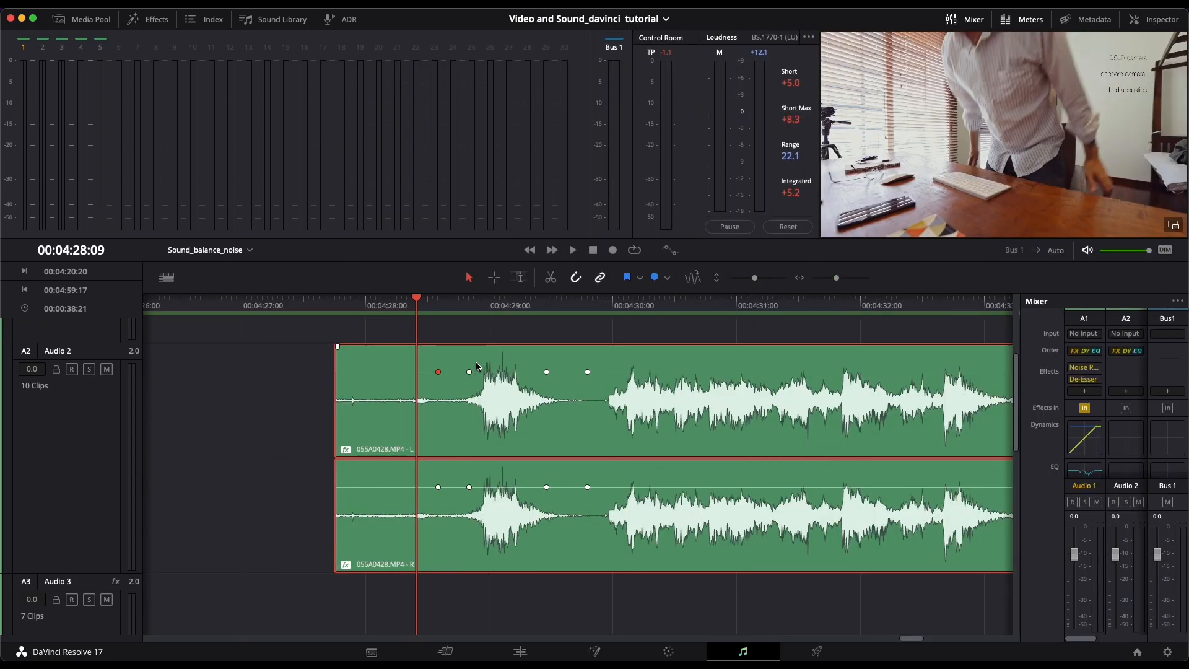
Lower the volume line between the two middle keyframes to about -6.3 and play the noise while adjusting it.
scroll(475, 369, right, 5)
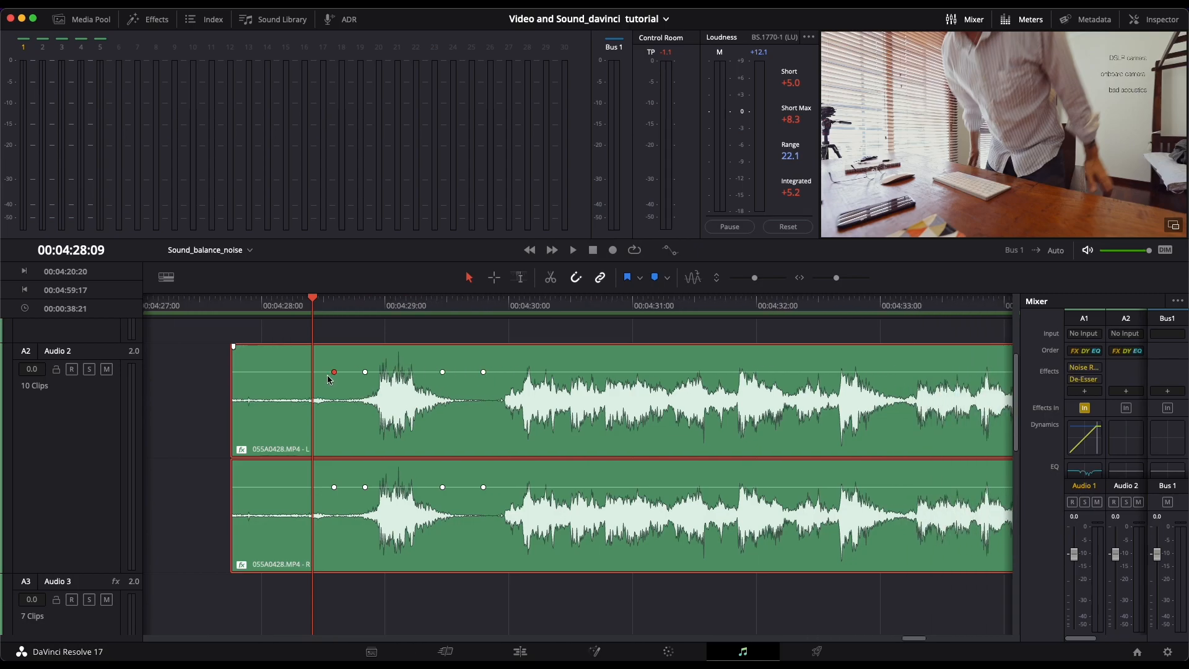
click(402, 371)
drag(402, 372, 398, 371)
key(space)
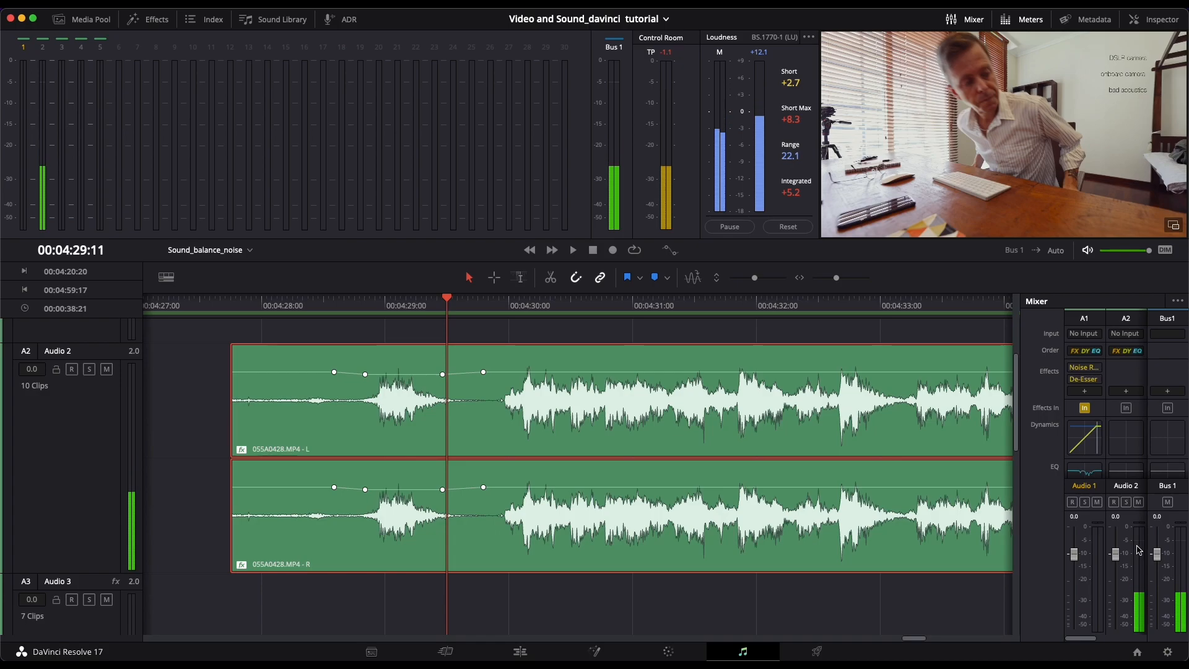
drag(393, 372, 392, 376)
Play back the lowered noise and check its volume value in the Inspector.
click(329, 309)
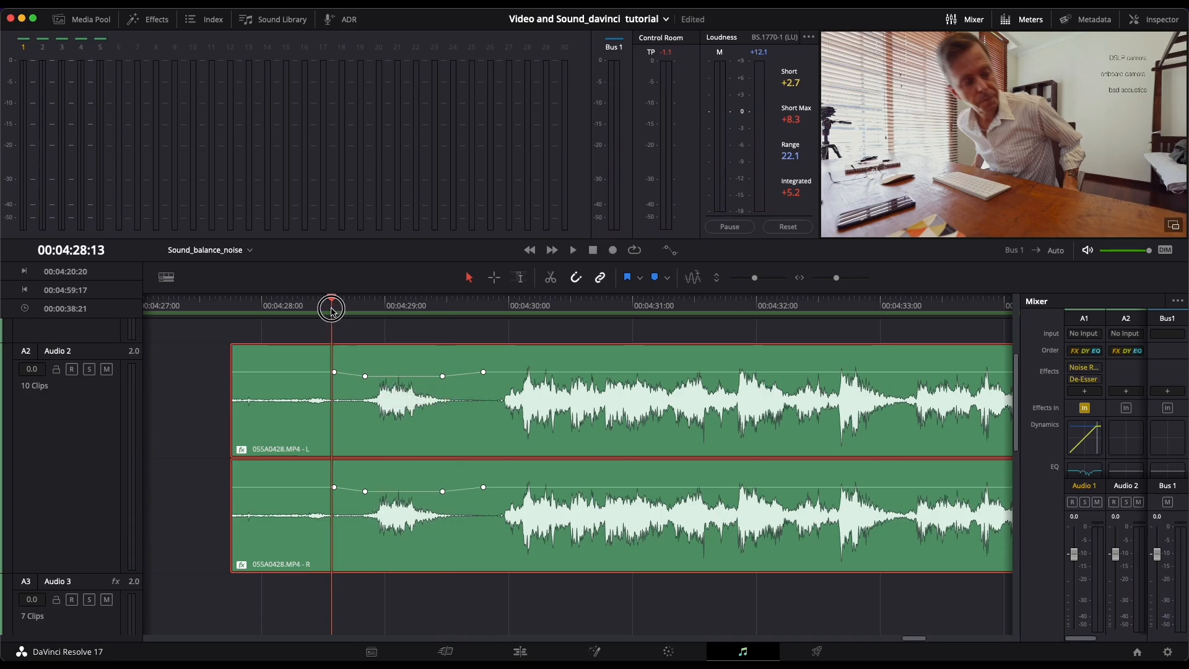
key(space)
key(space)
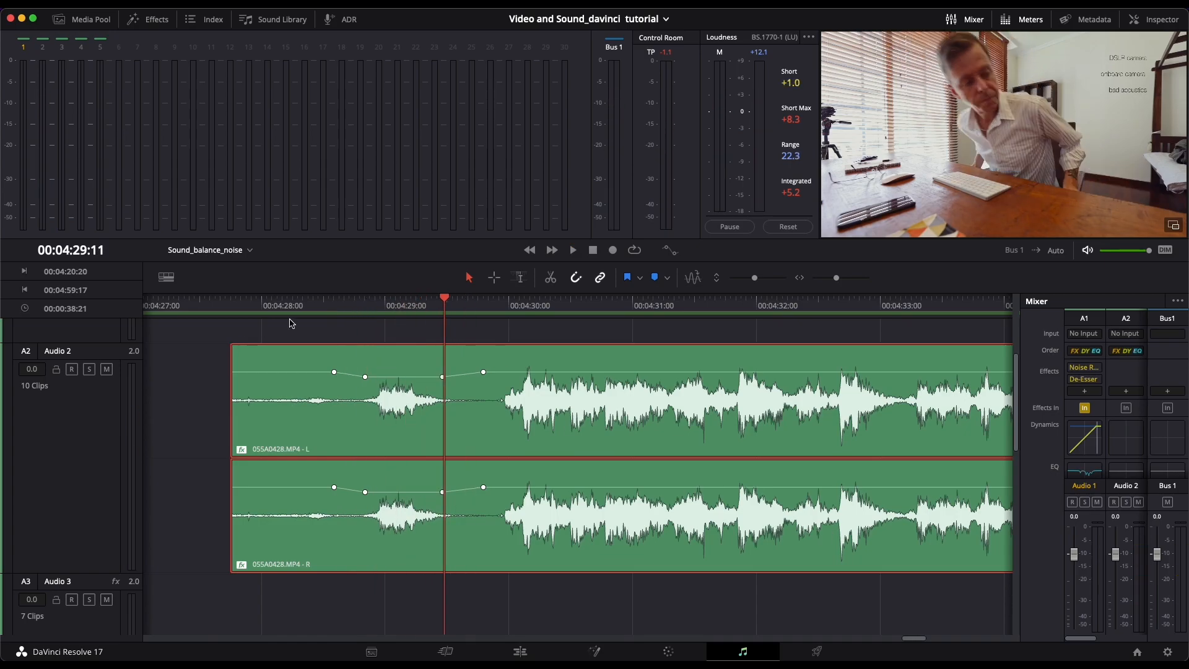
click(1156, 19)
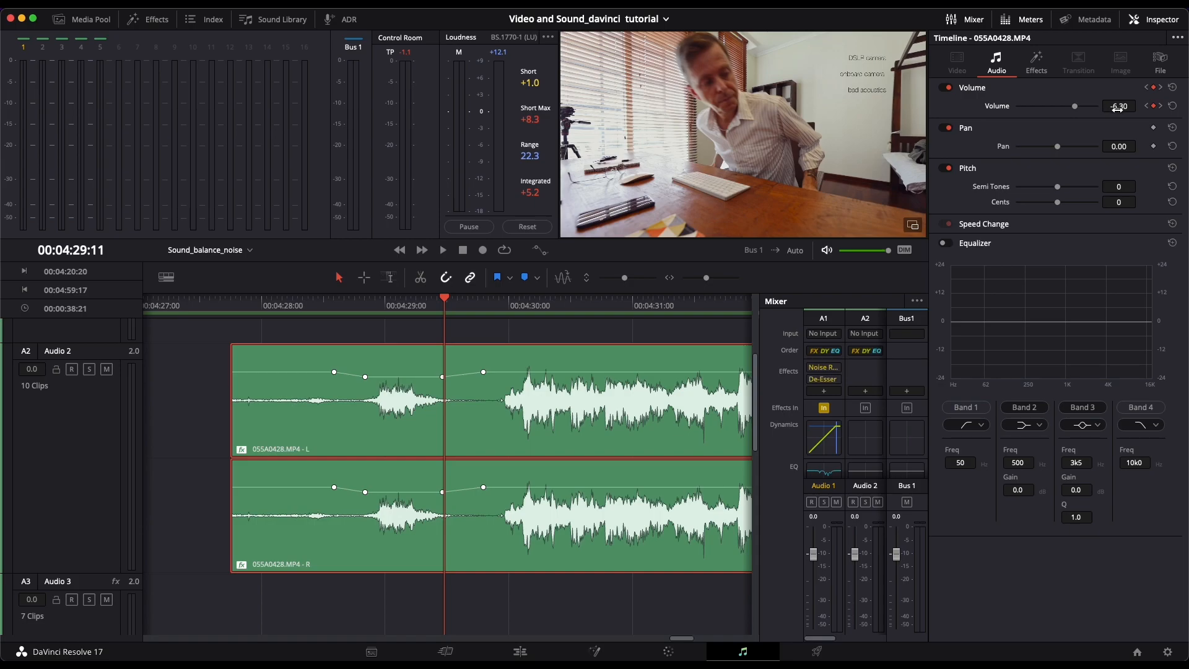
Replay the passage from 00:04:28:08 and undo the clip's volume keyframes.
click(305, 306)
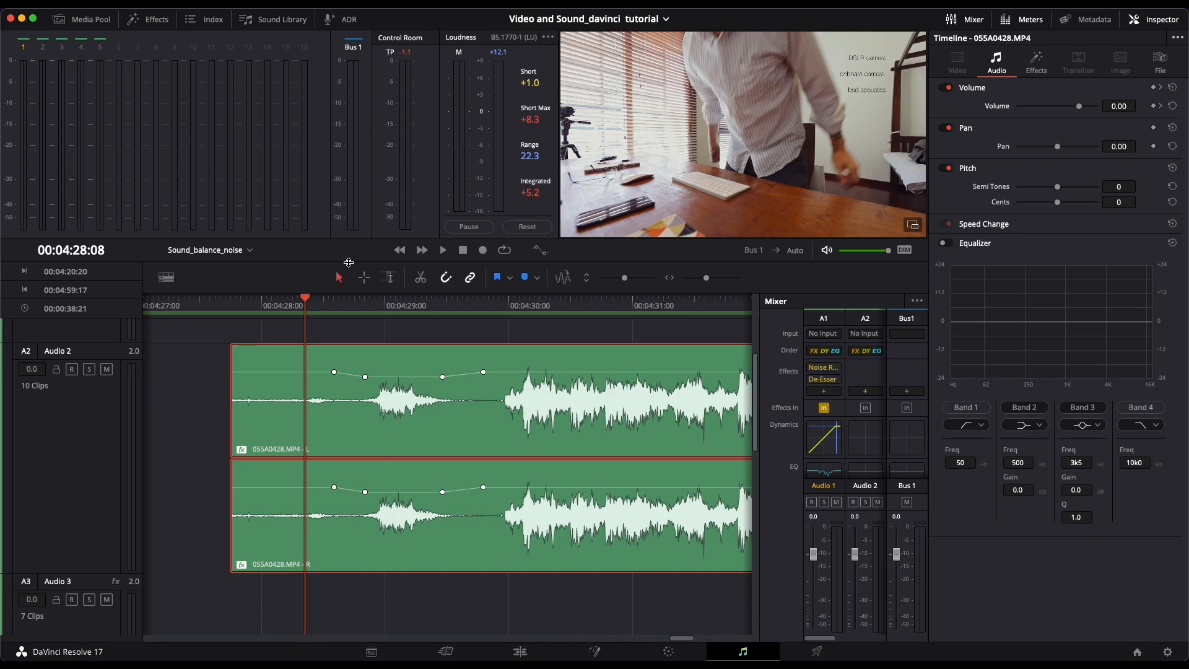
key(space)
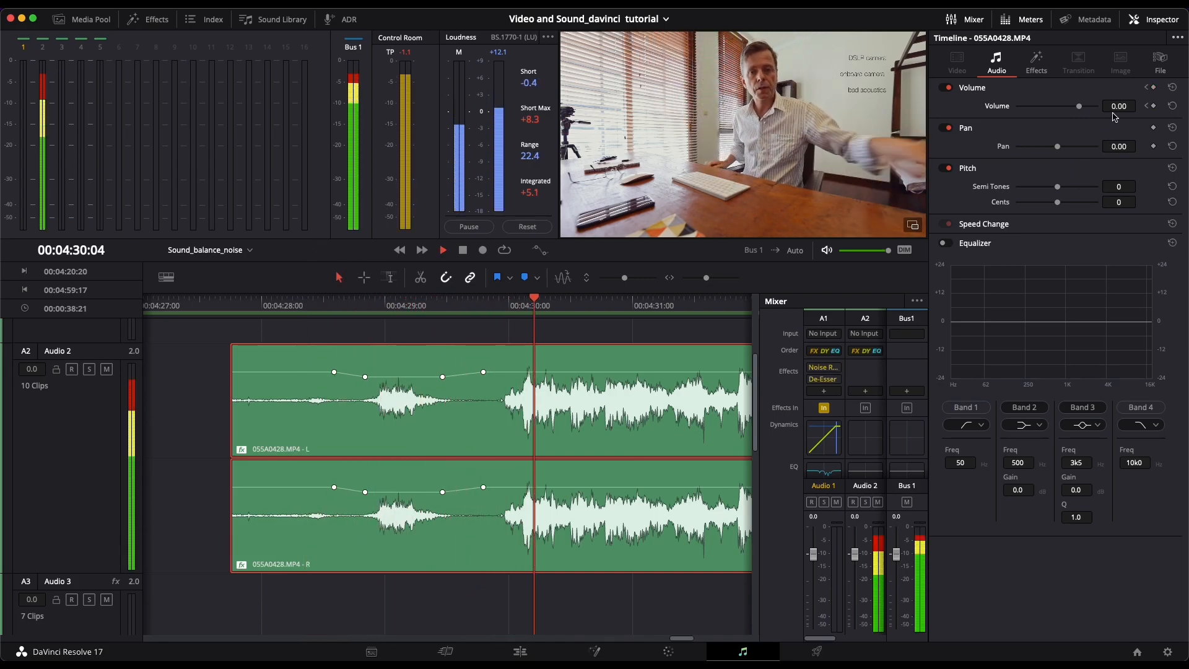
key(space)
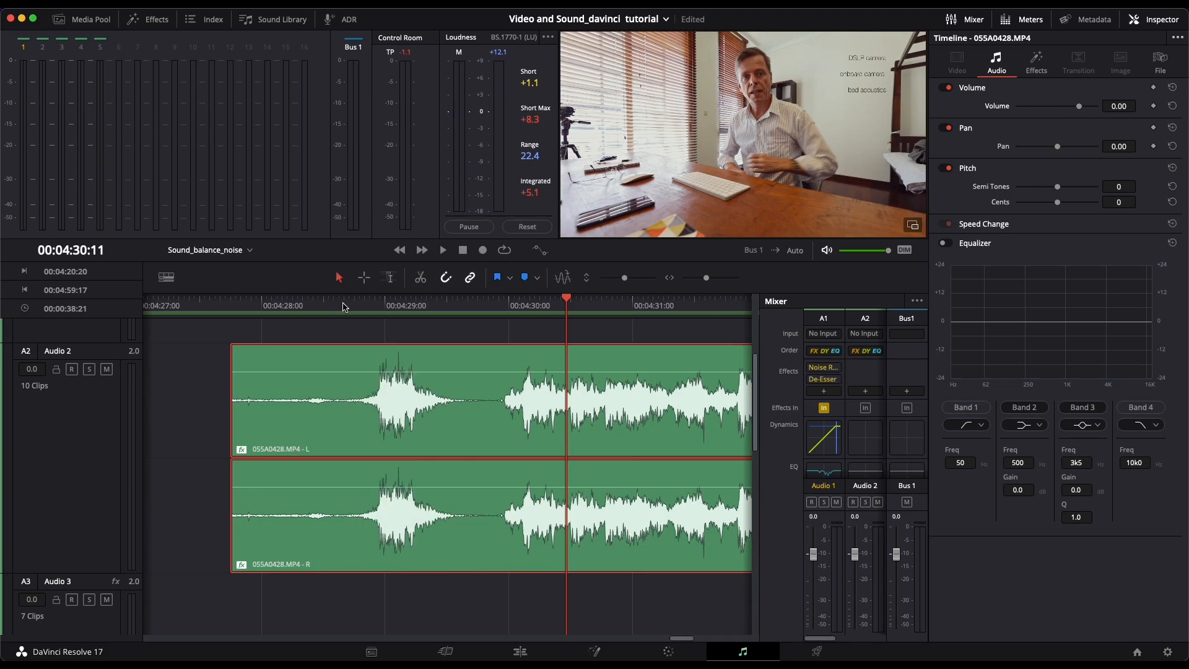
Add volume keyframes through the Inspector at 00:04:28:17, 00:04:28:21, 00:04:29:09 and 00:04:29:14 around the loud noise.
click(343, 304)
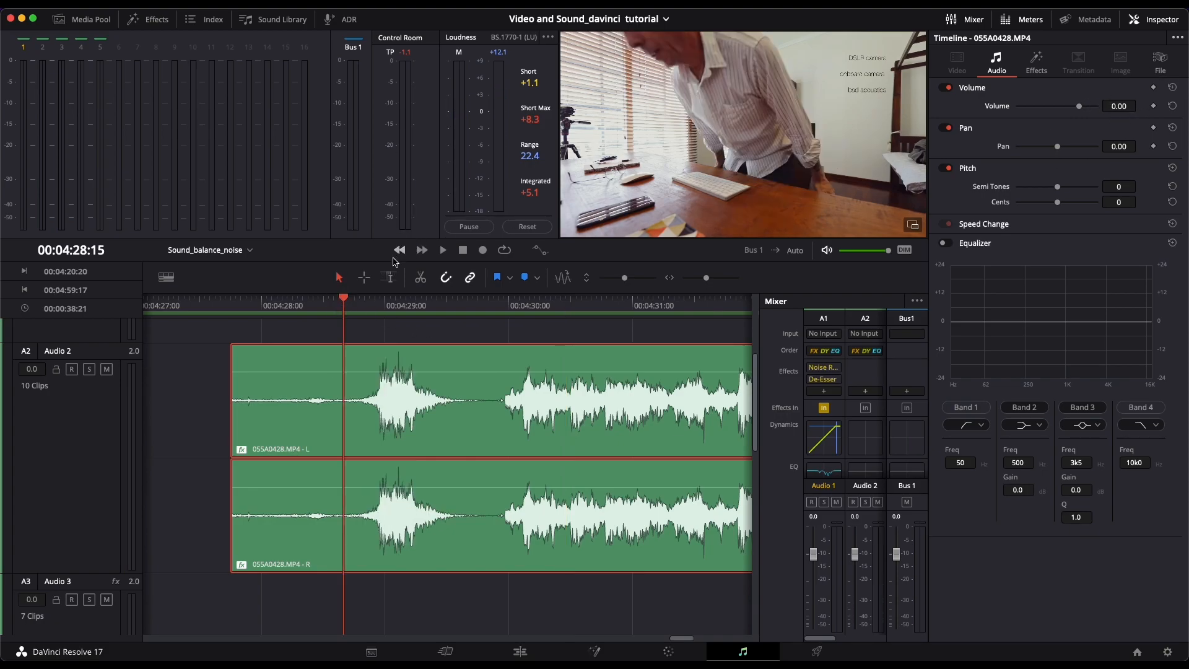
drag(343, 299, 352, 299)
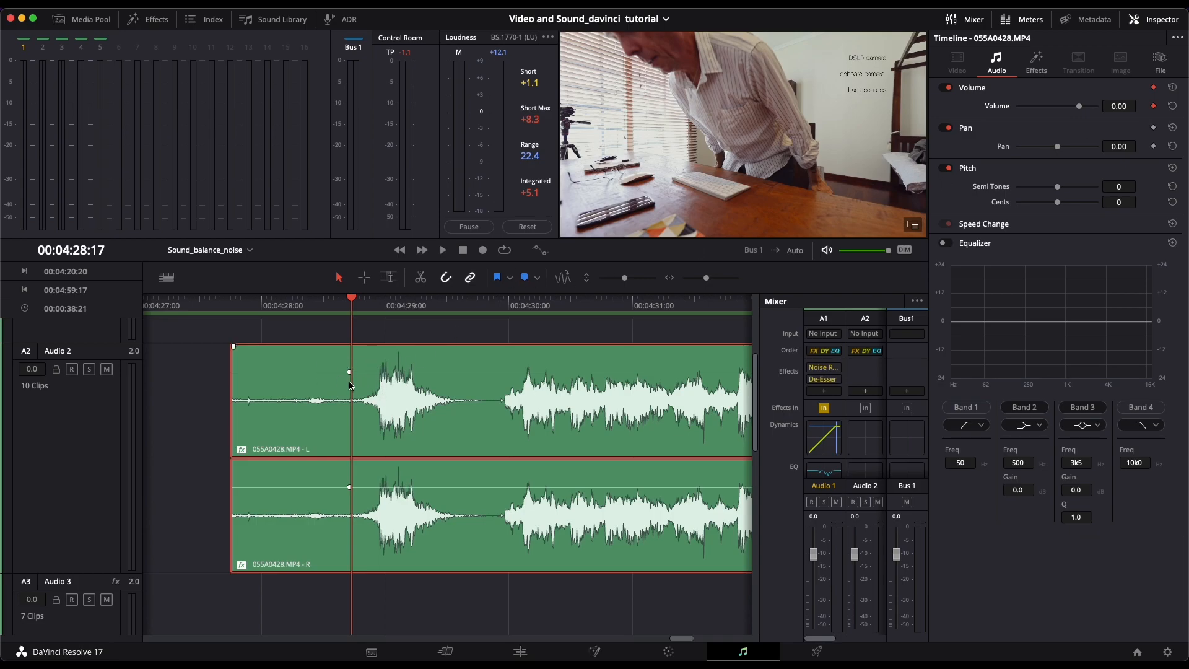
drag(353, 299, 372, 301)
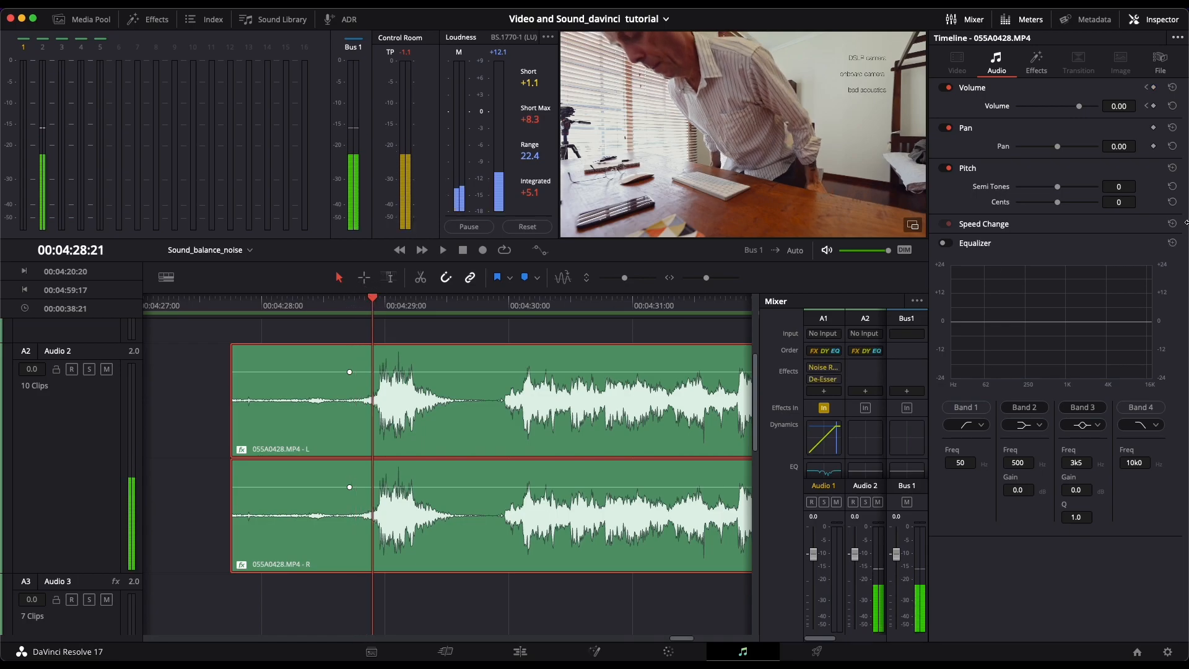
click(1153, 106)
drag(370, 299, 432, 300)
click(1153, 106)
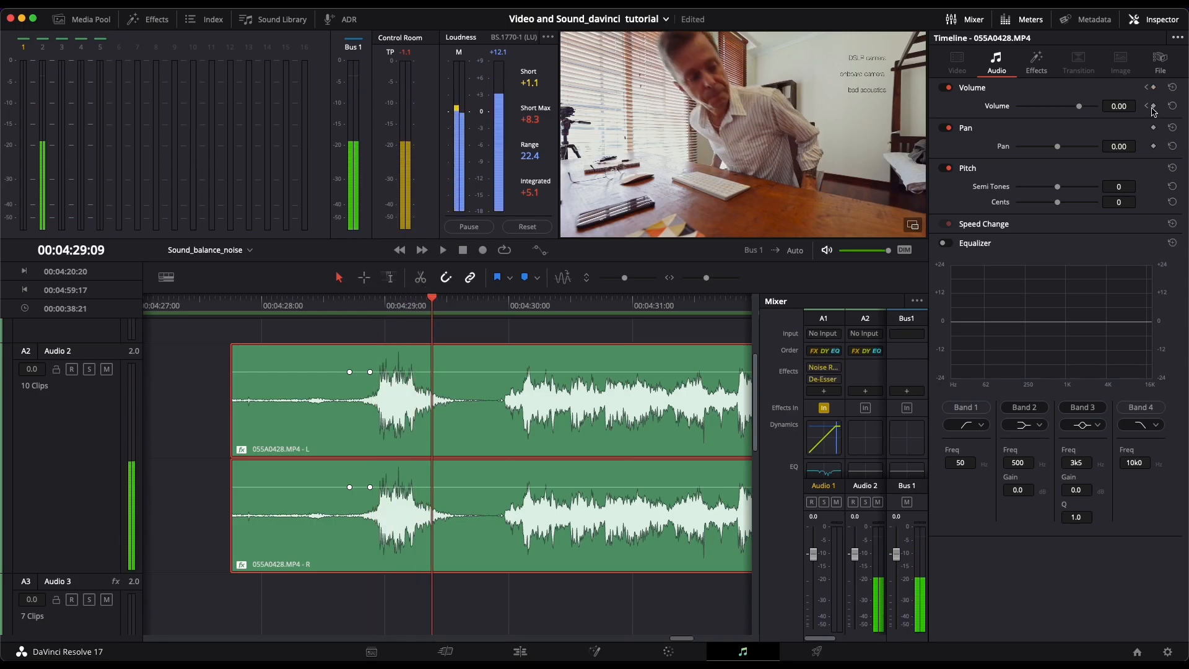
click(459, 303)
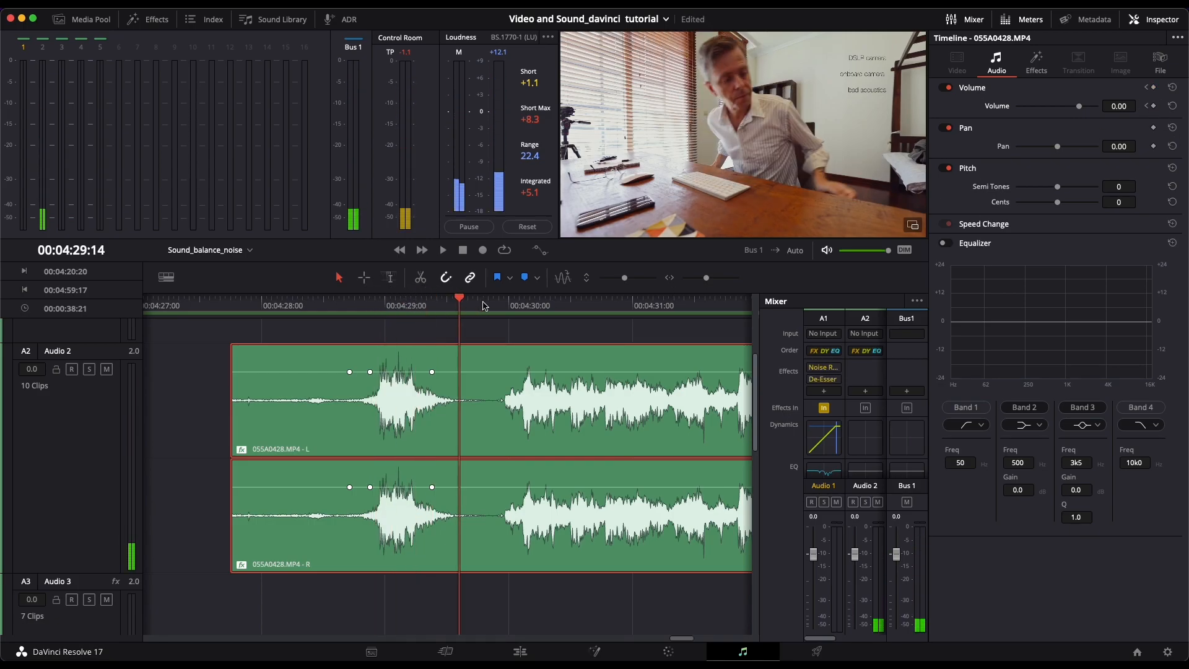
click(1154, 106)
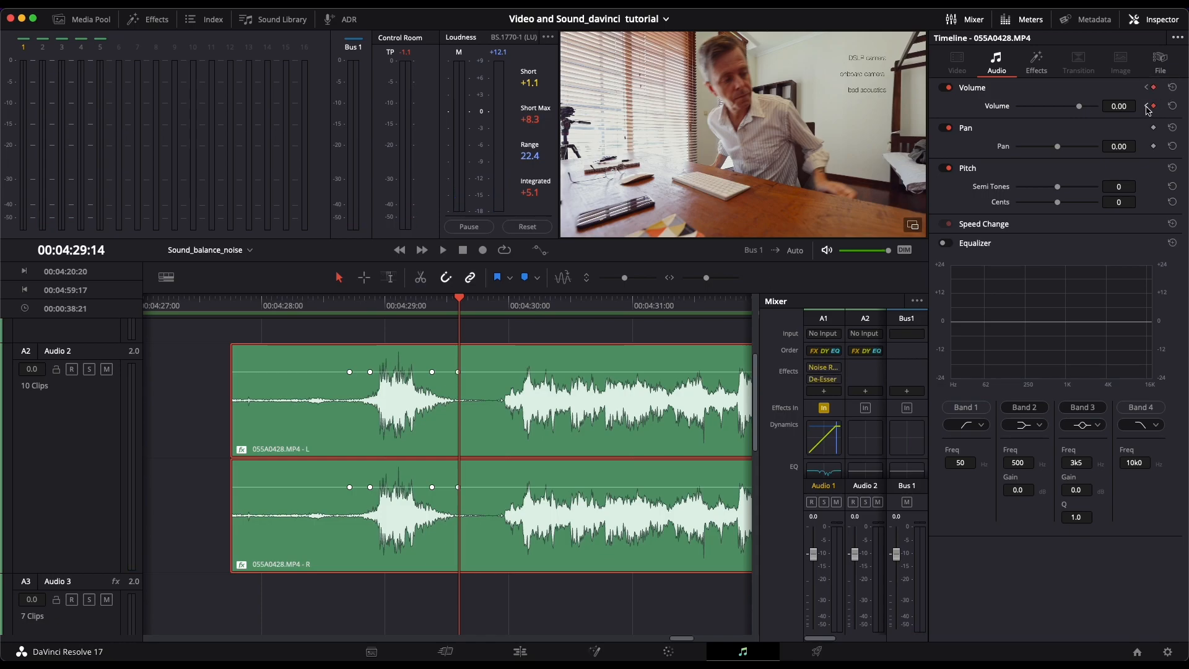
Set the volume keyframe at 00:04:29:09 to -10.20 and the one at 00:04:28:21 to -15.20.
click(1147, 107)
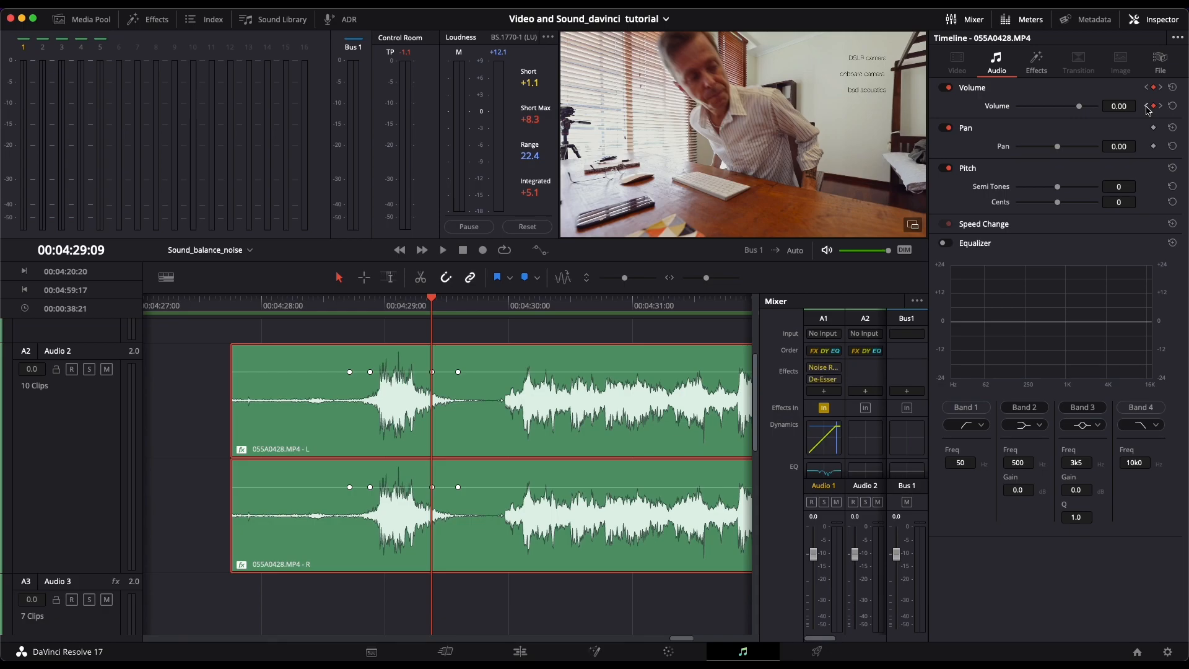
click(370, 303)
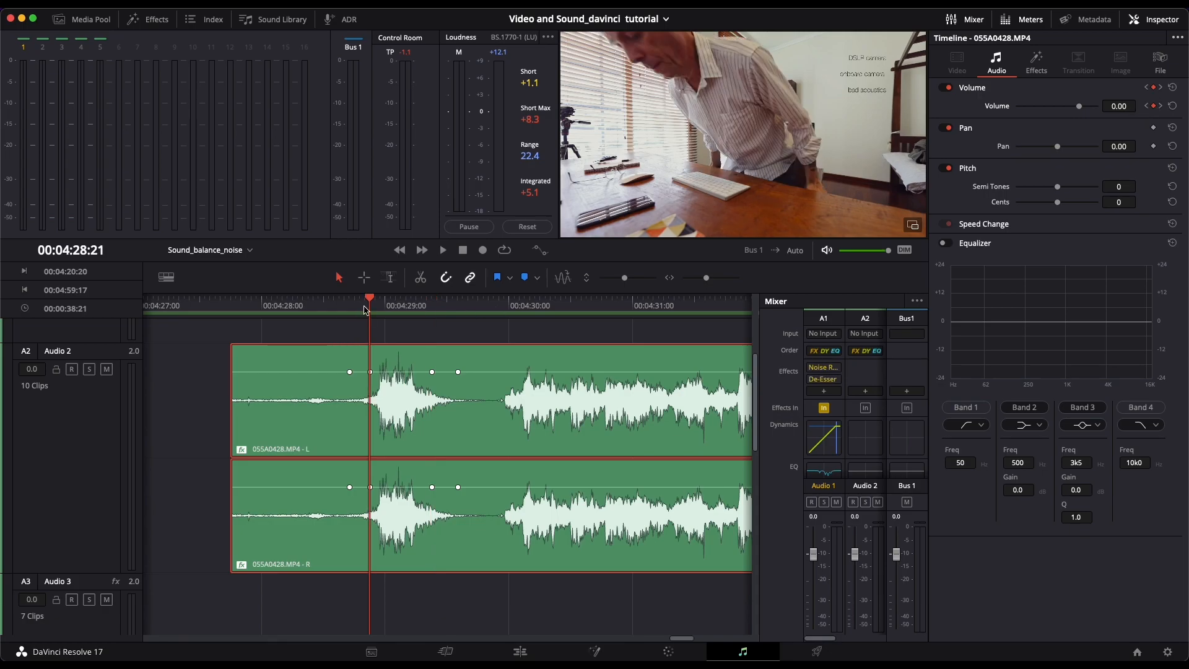
click(1161, 106)
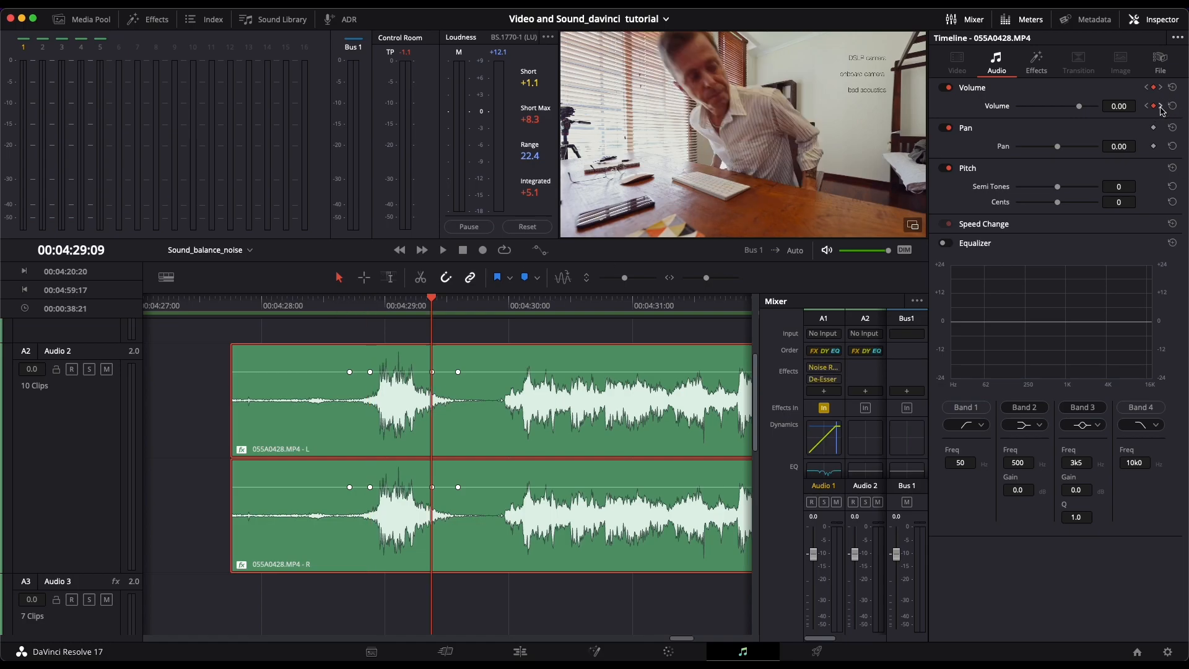
click(1160, 107)
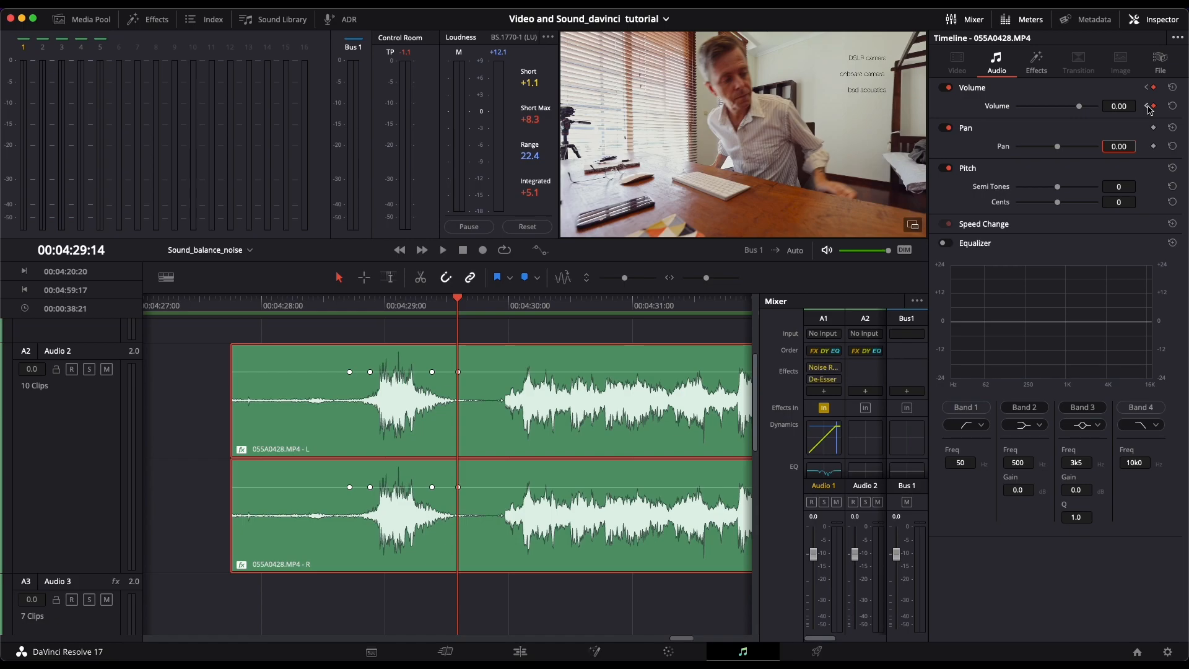
click(1147, 106)
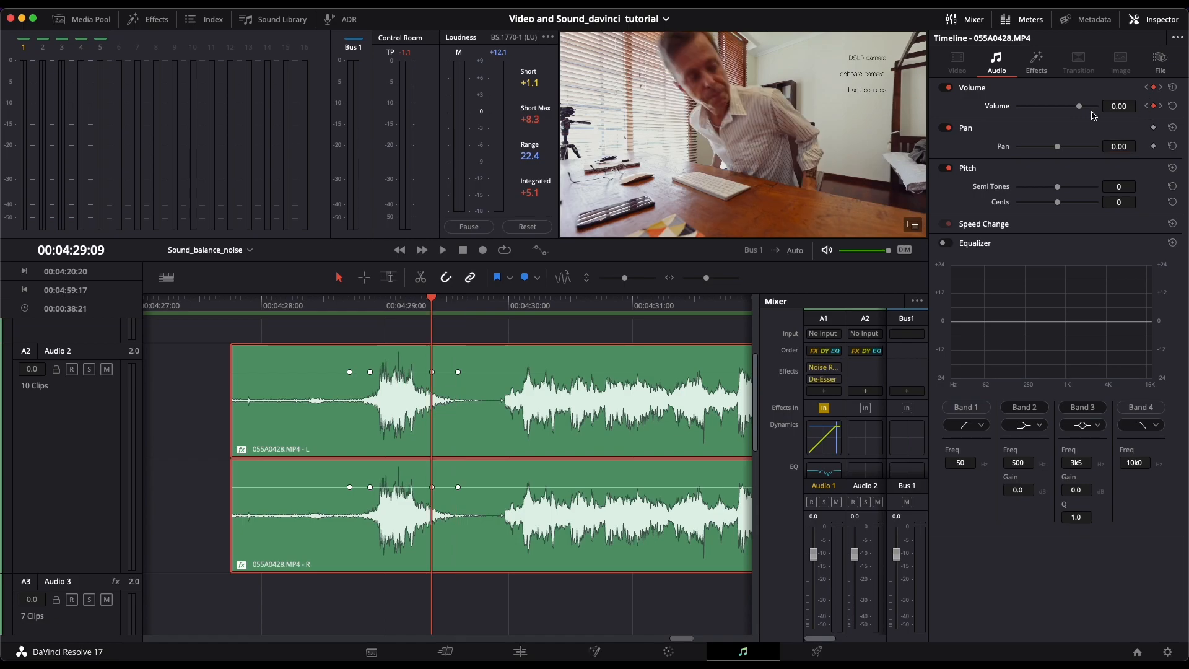
drag(1119, 107, 1090, 118)
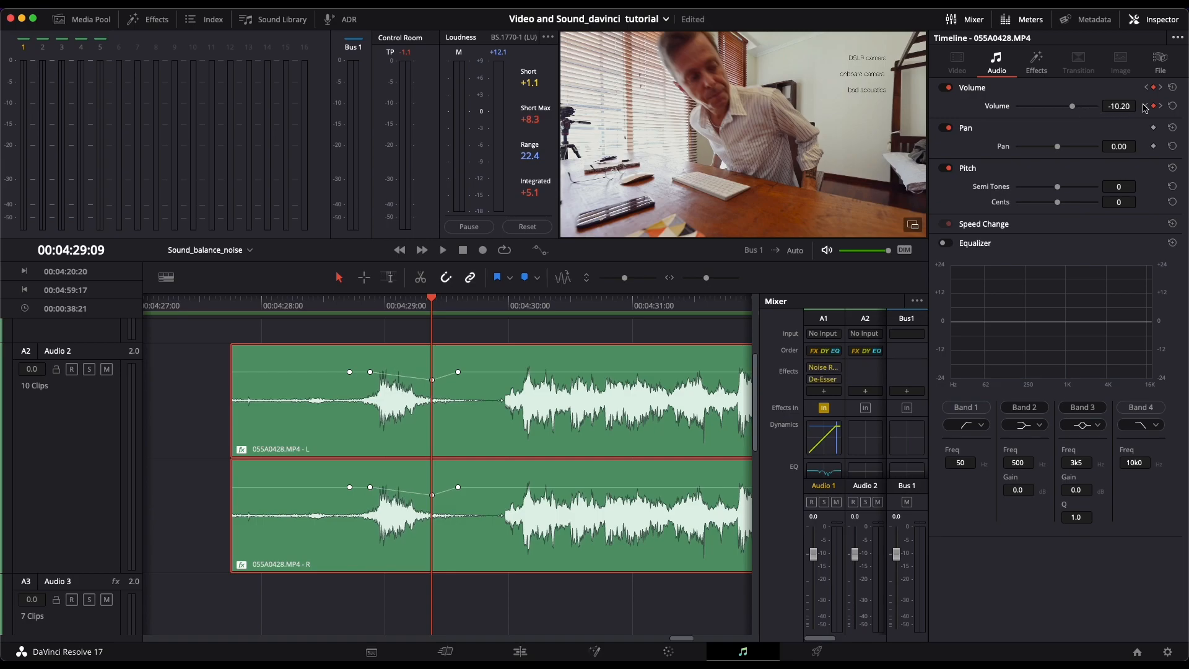
click(1146, 106)
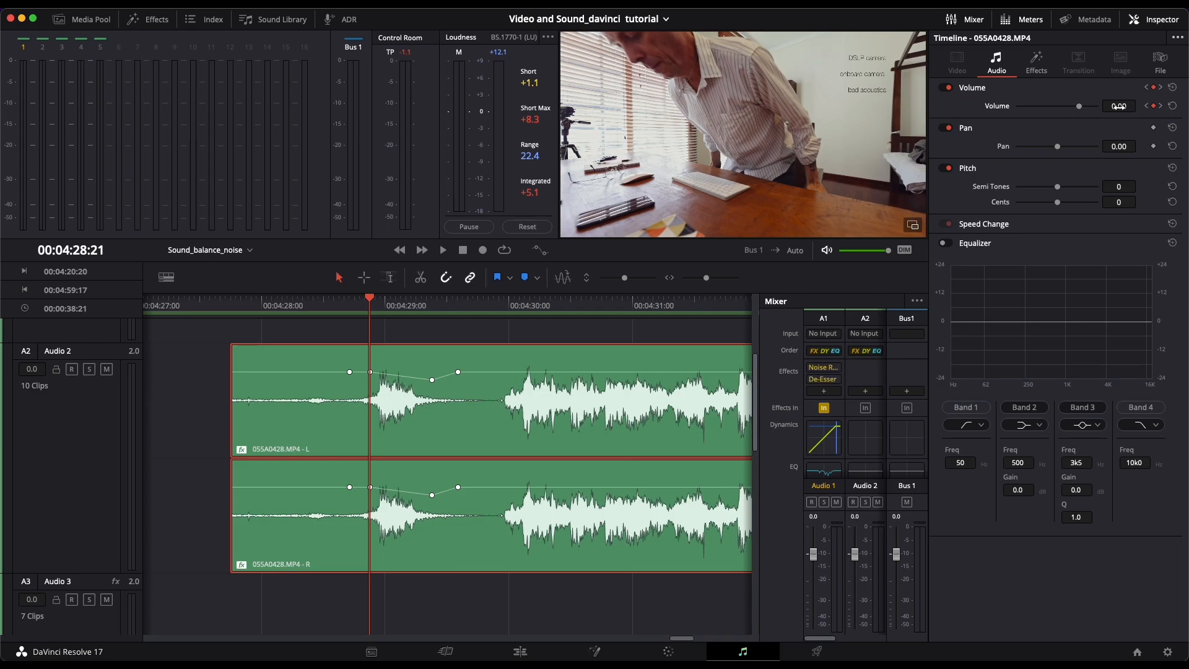
mouse_move(1118, 107)
mouse_down()
mouse_move(1071, 113)
mouse_move(1128, 109)
mouse_up()
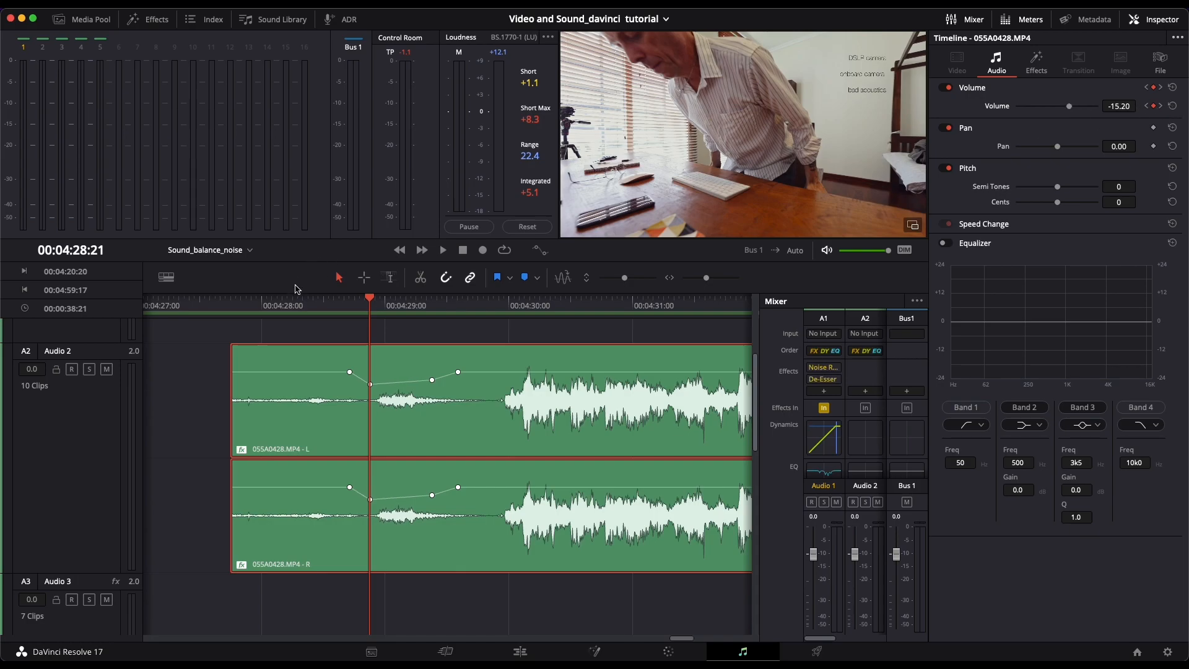
Play the passage from 00:04:28:02 to hear the reduced noise and go to the last keyframe at 00:04:29:14.
click(272, 303)
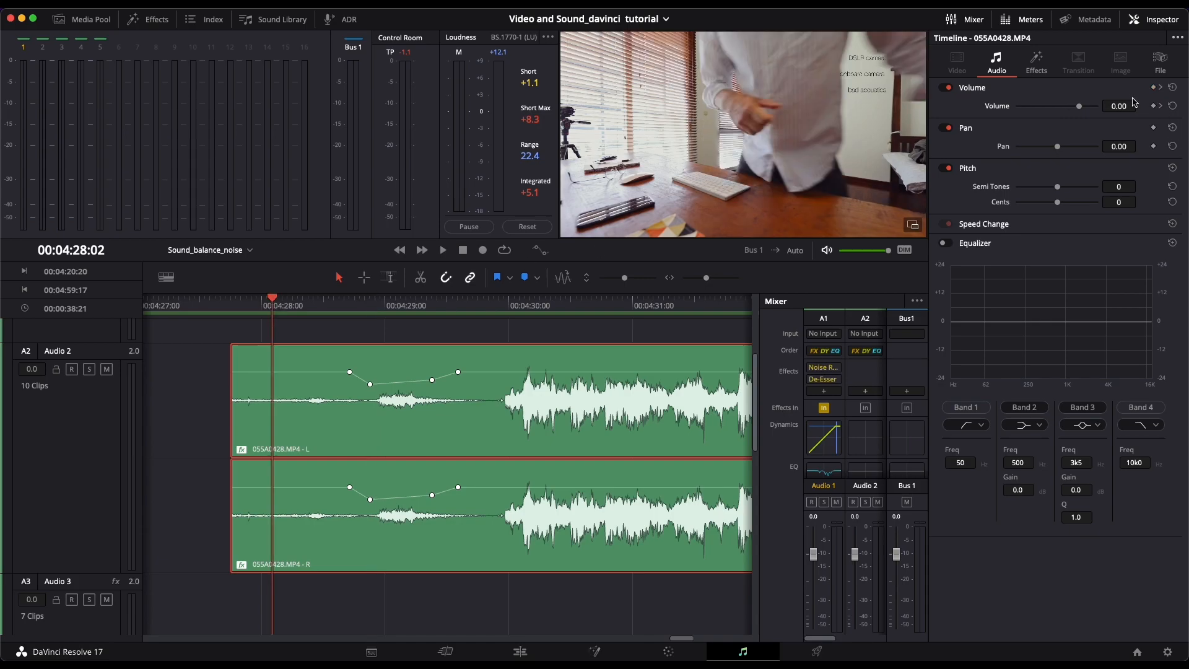
key(space)
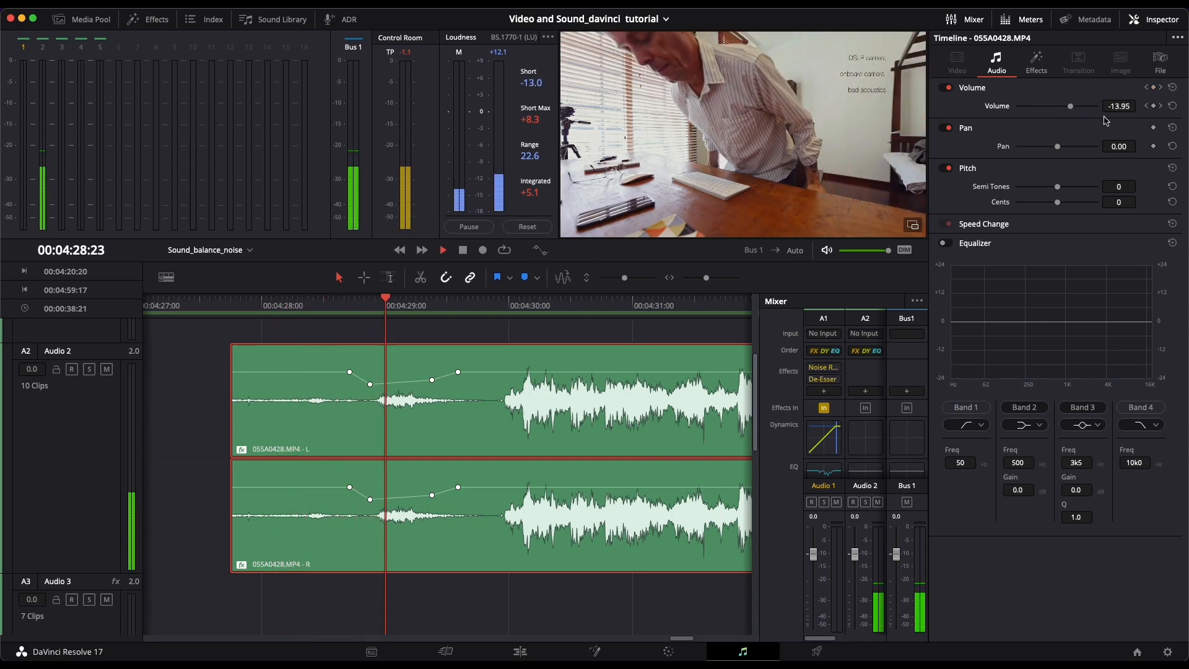
key(space)
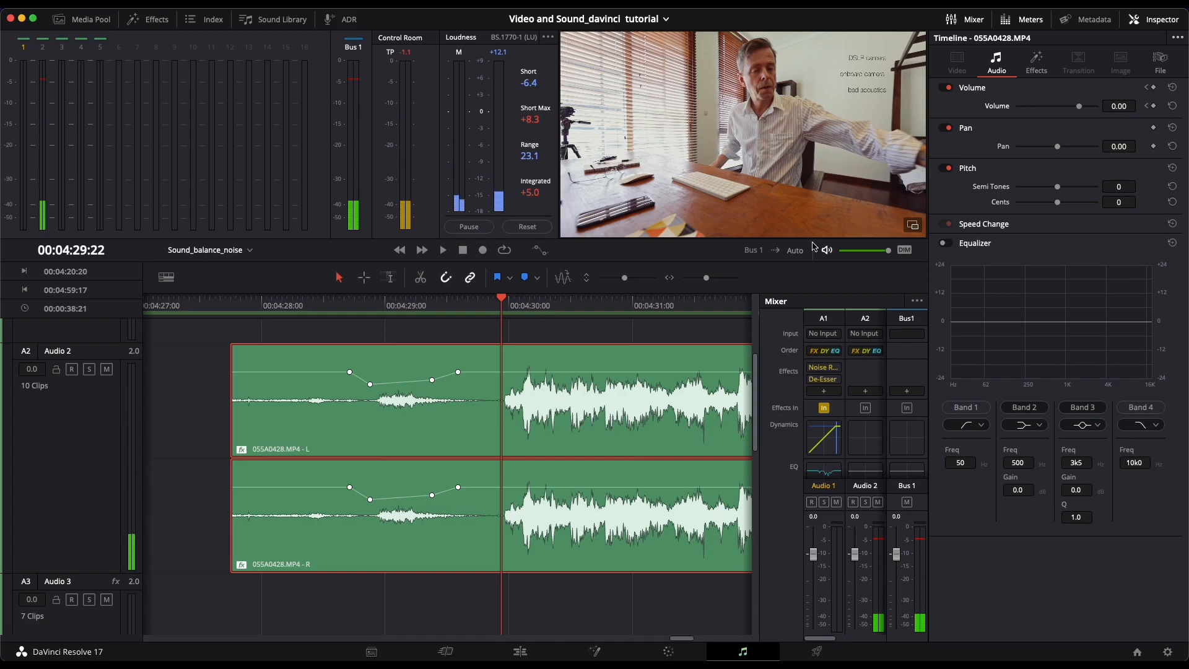
click(461, 306)
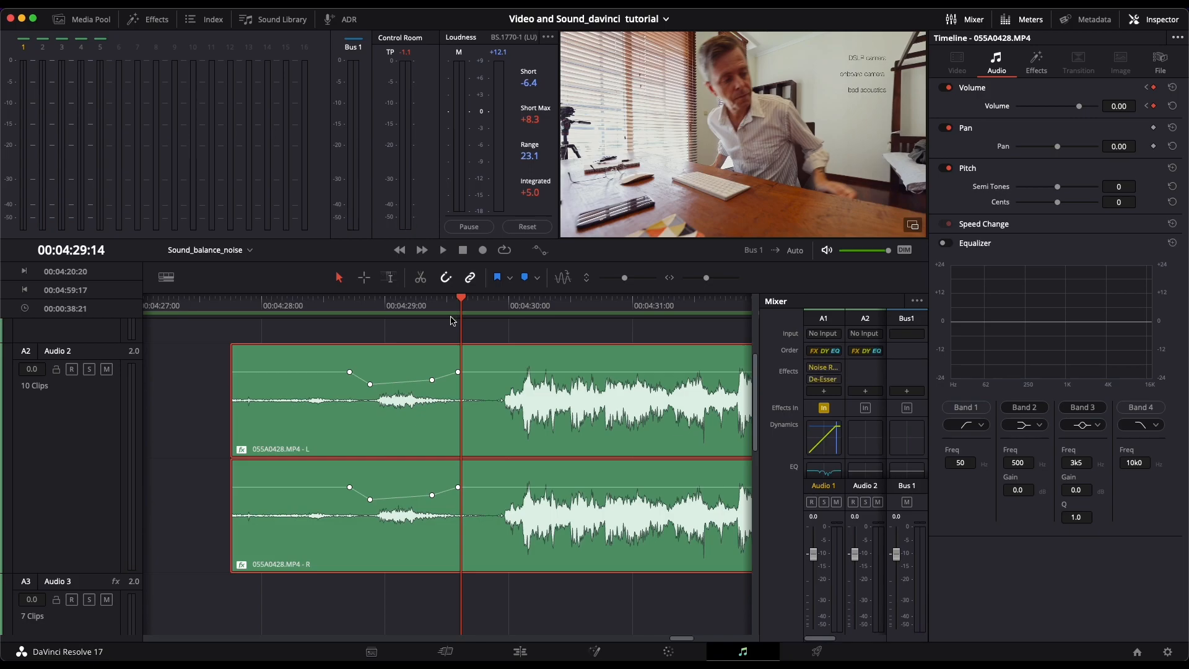
Undo the volume changes and all keyframes on the selected clip.
key(super+z)
key(super+z)
key(super+z)
key(super+z)
key(super+z)
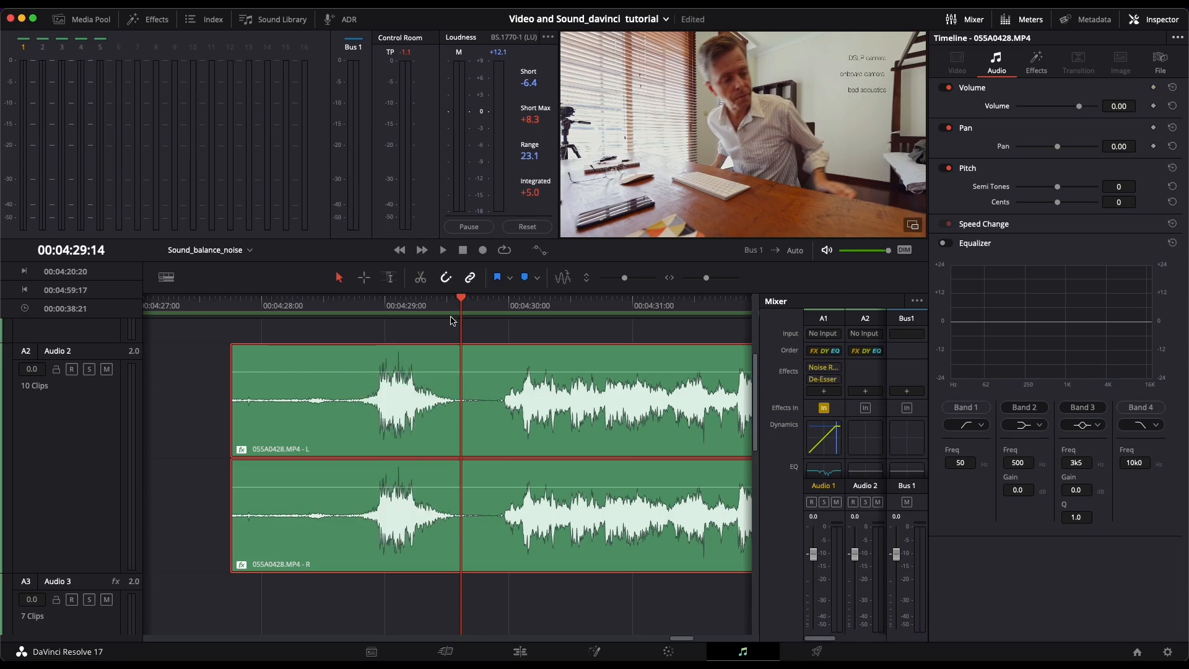